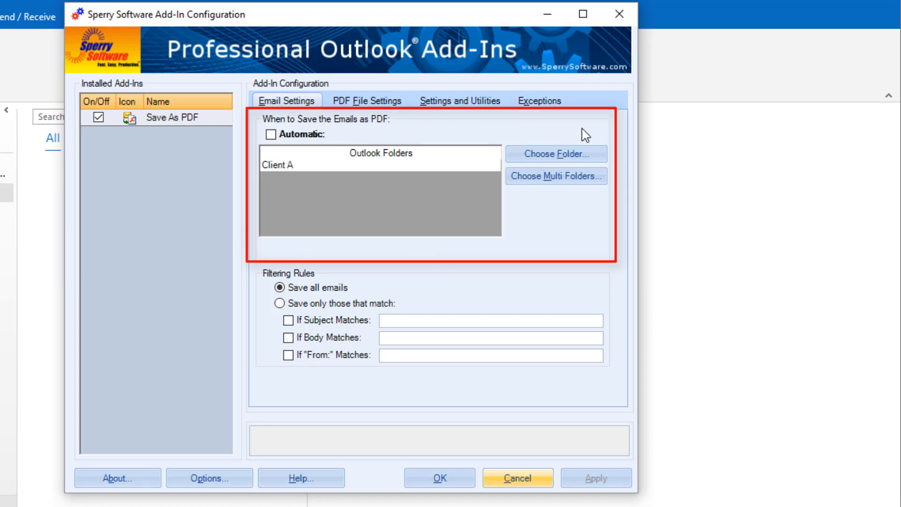
- Monitor the Client A, To Do and To Read folders via Choose Multi Folders
click(577, 151)
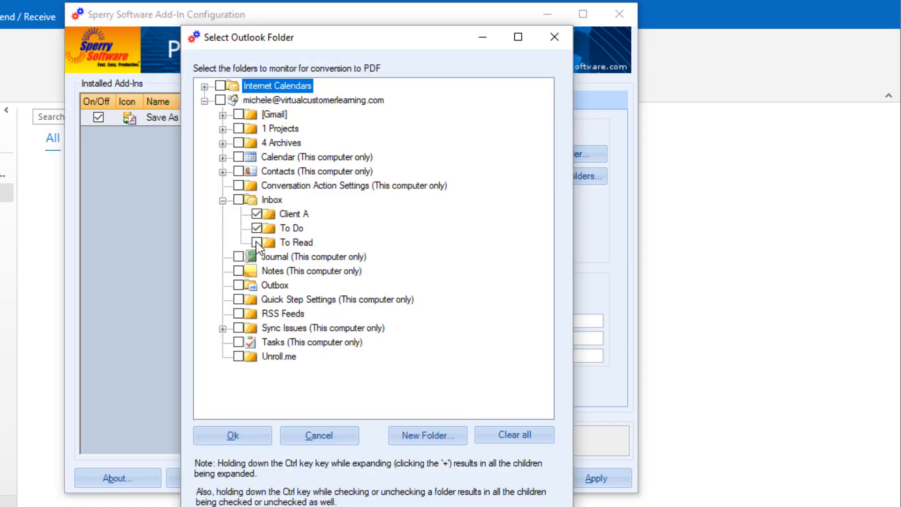
click(233, 435)
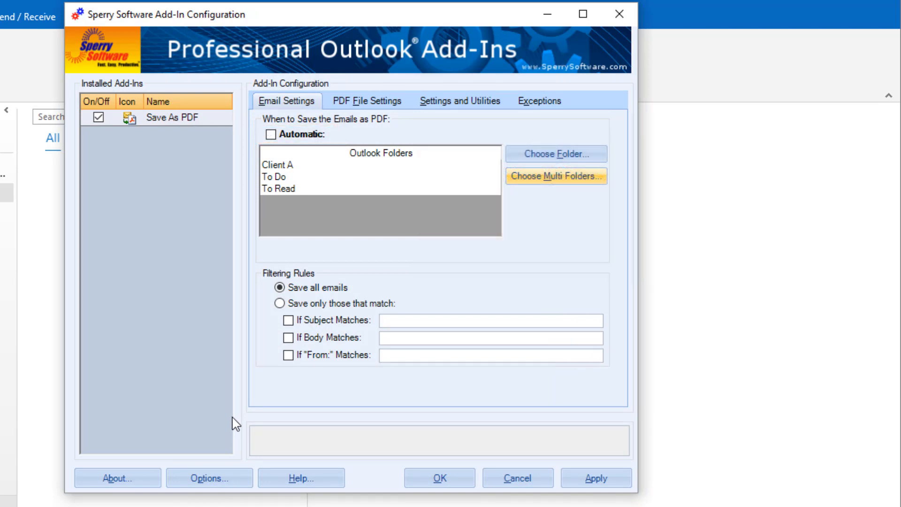
- Save only emails matching subject Project A and body document*;transcript
click(288, 320)
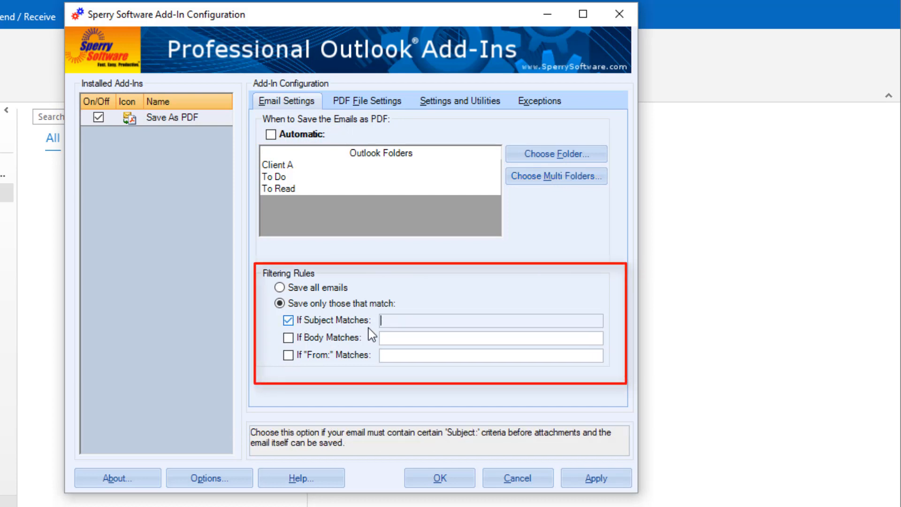
click(402, 321)
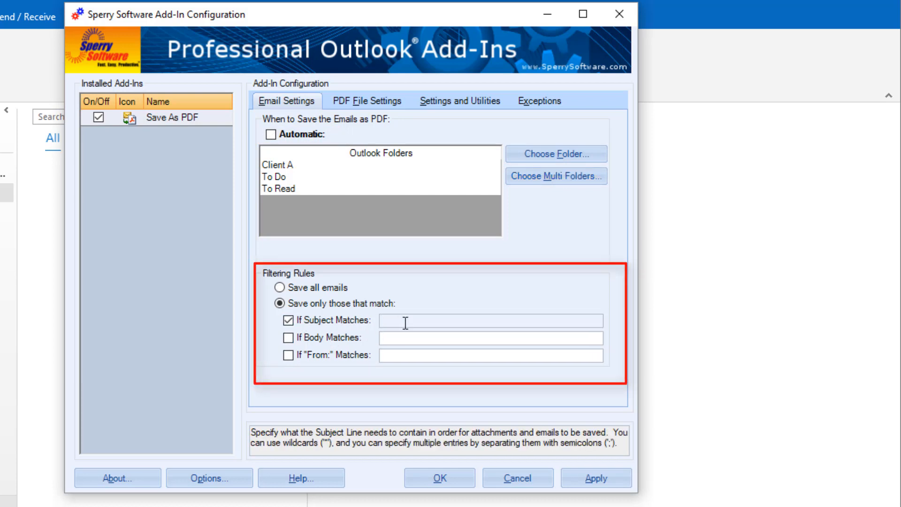
text(Project A)
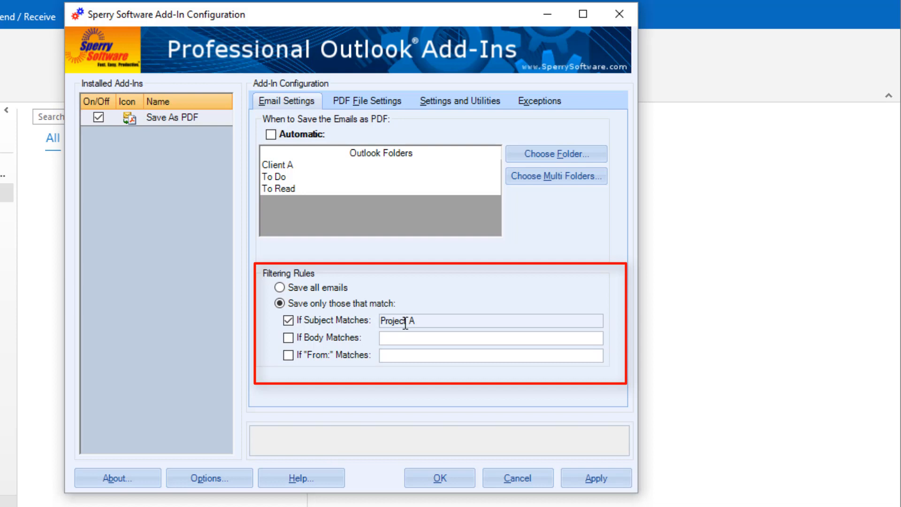
click(288, 338)
click(416, 337)
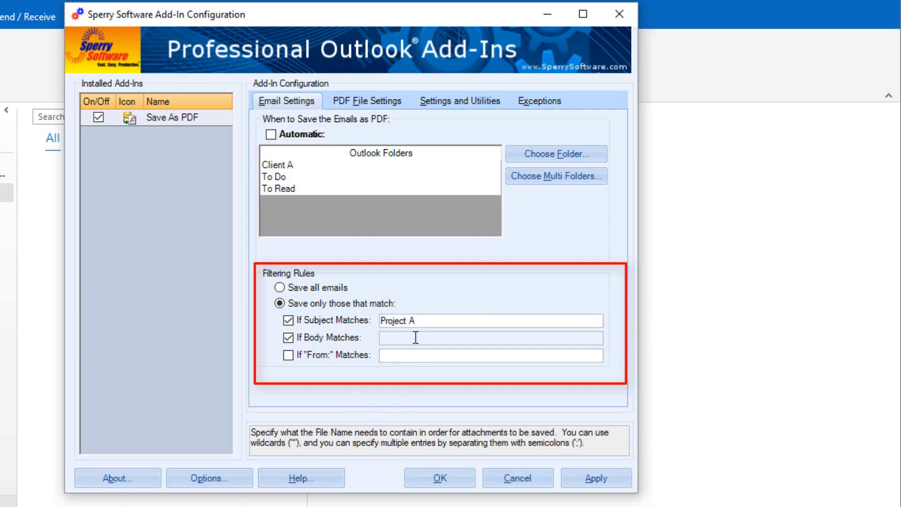
text(document)
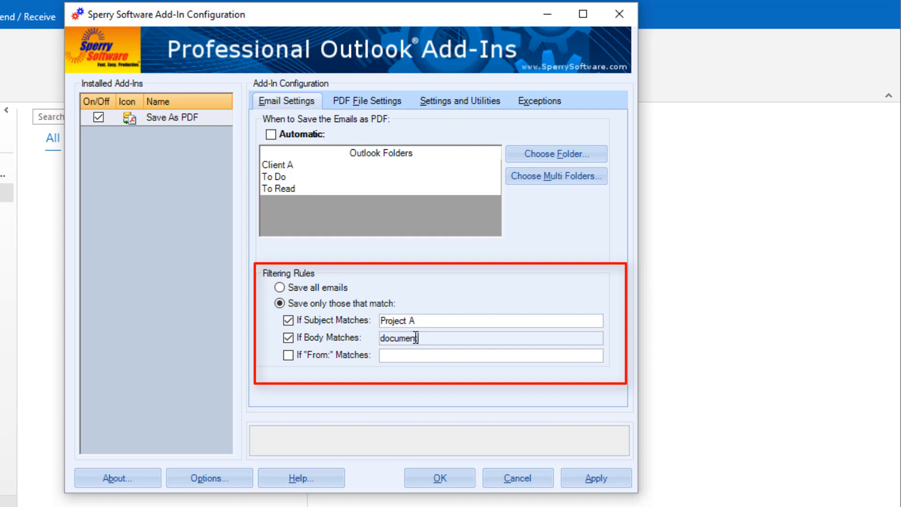
text(*)
text(.)
text(transcript)
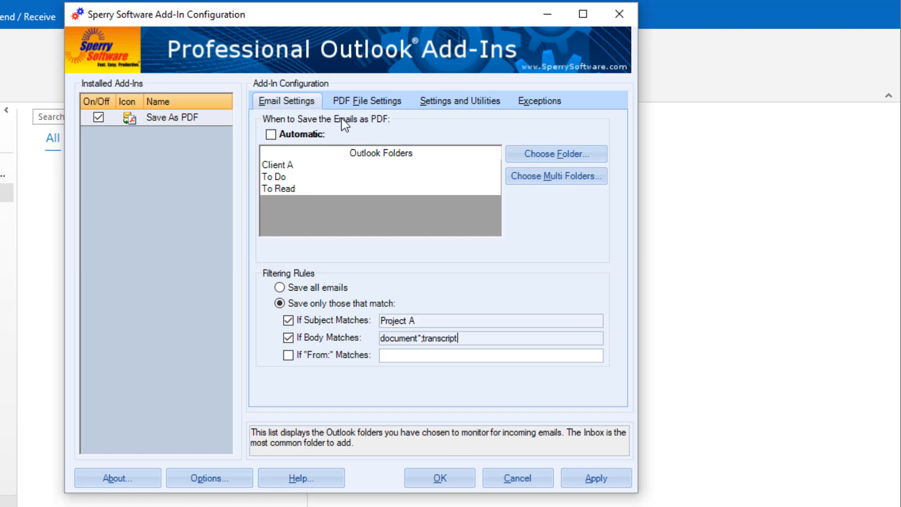
- Set the Desktop's Email PDFs folder as the PDF save location in PDF File Settings
click(359, 102)
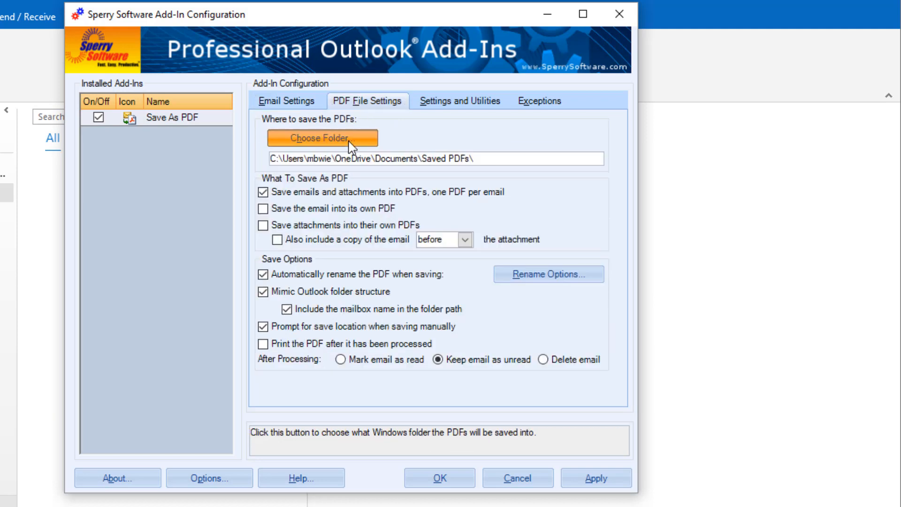
click(325, 138)
click(125, 278)
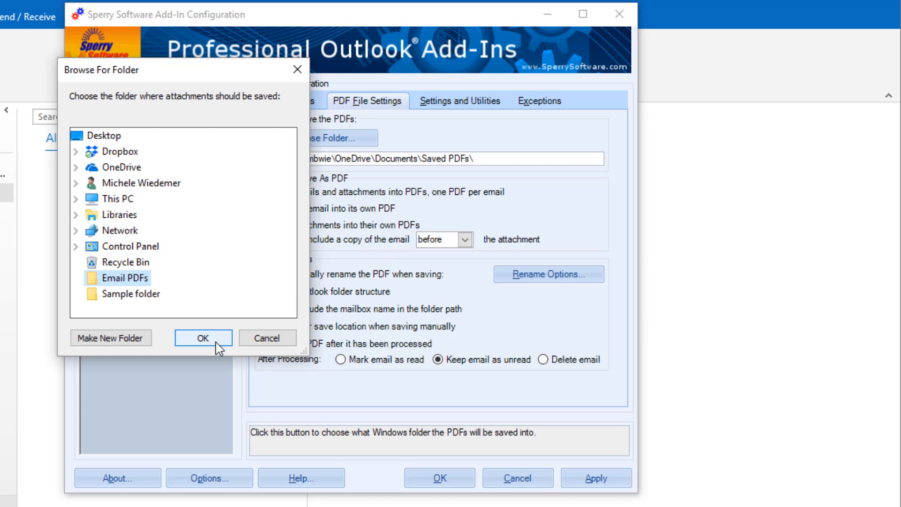
click(204, 338)
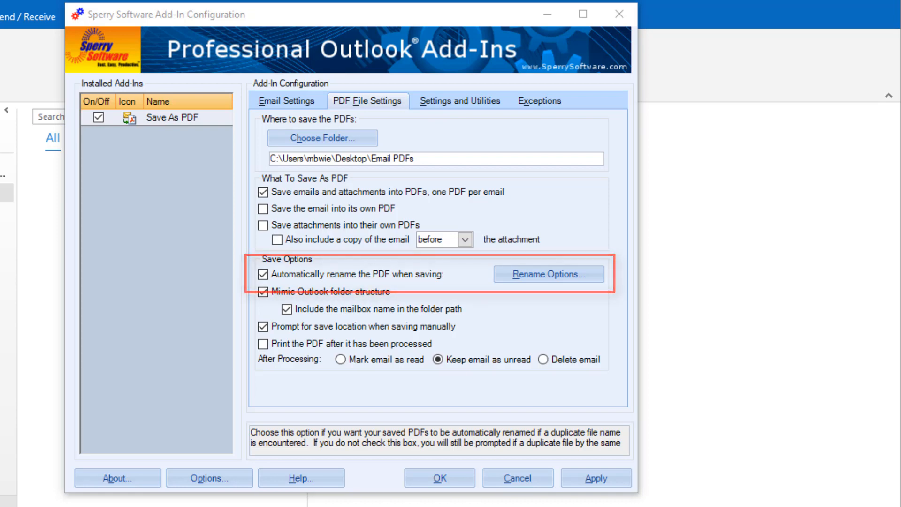
click(548, 274)
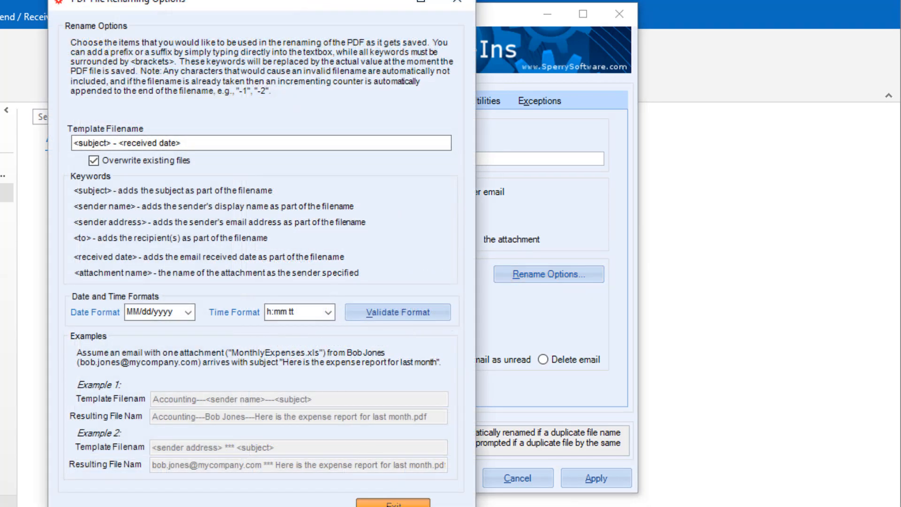
click(393, 501)
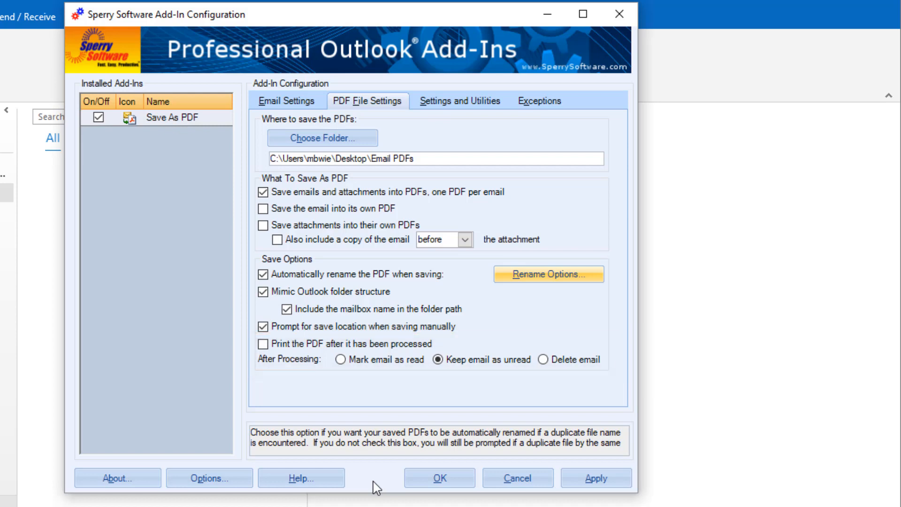
- Enable always including attachments as raw attachments in Settings and Utilities
click(465, 101)
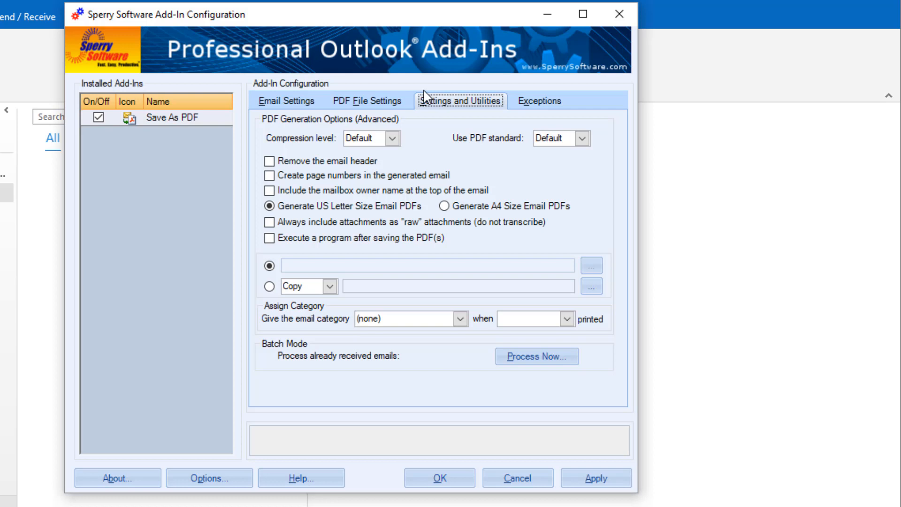
click(269, 222)
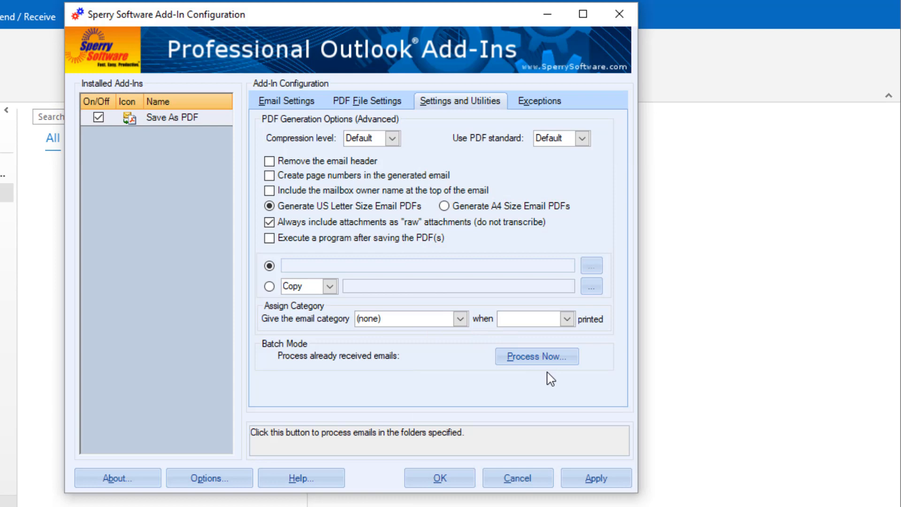
- Batch-process the existing Client A emails into PDFs and exit the Save PDFs Now window
click(537, 357)
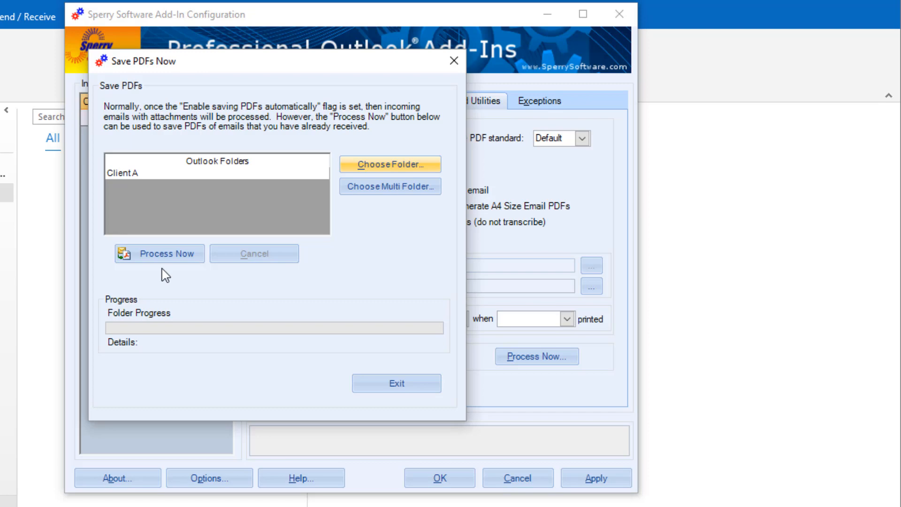
click(167, 254)
click(227, 243)
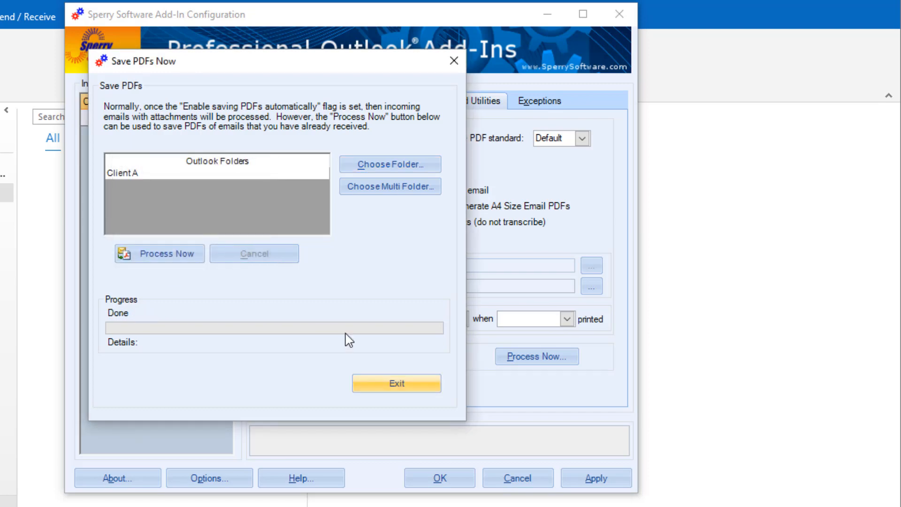
click(397, 383)
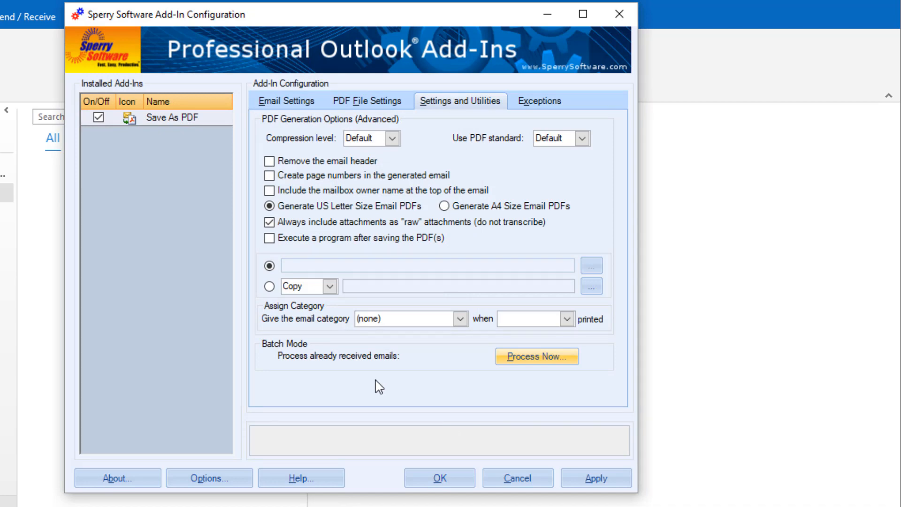
- Review the Exceptions settings for failed saves
click(539, 101)
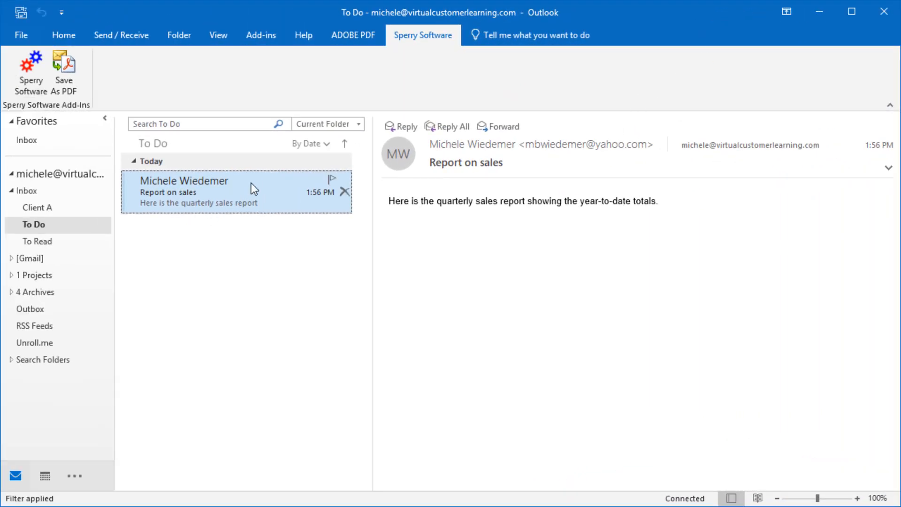
- Save the Report on sales email as a PDF in the Samples folder with the suggested name
click(64, 70)
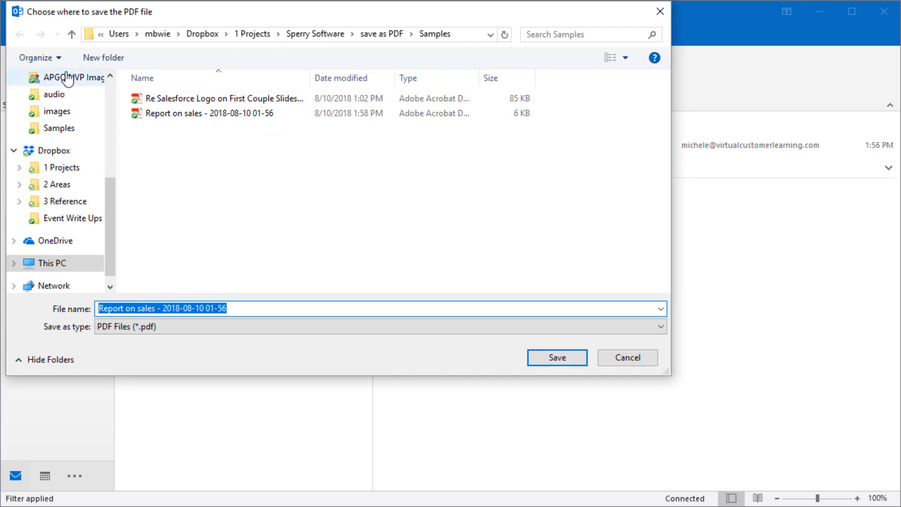
click(557, 357)
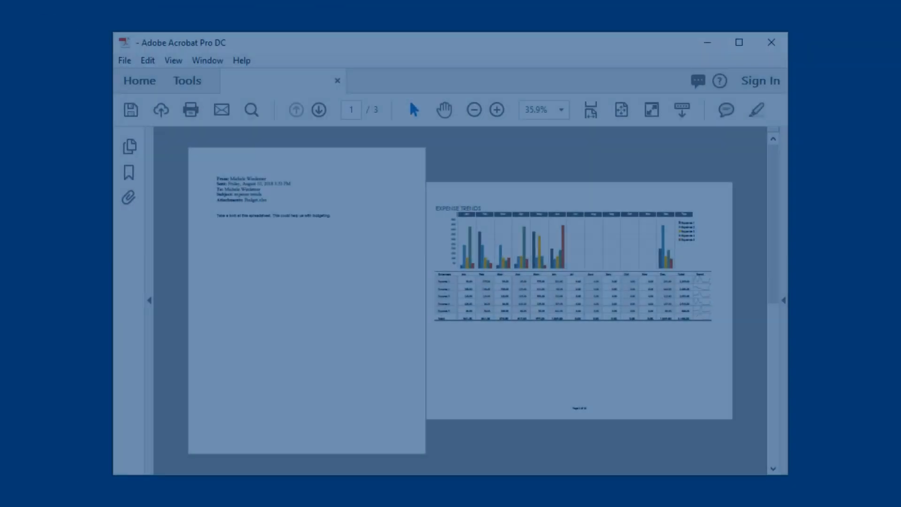